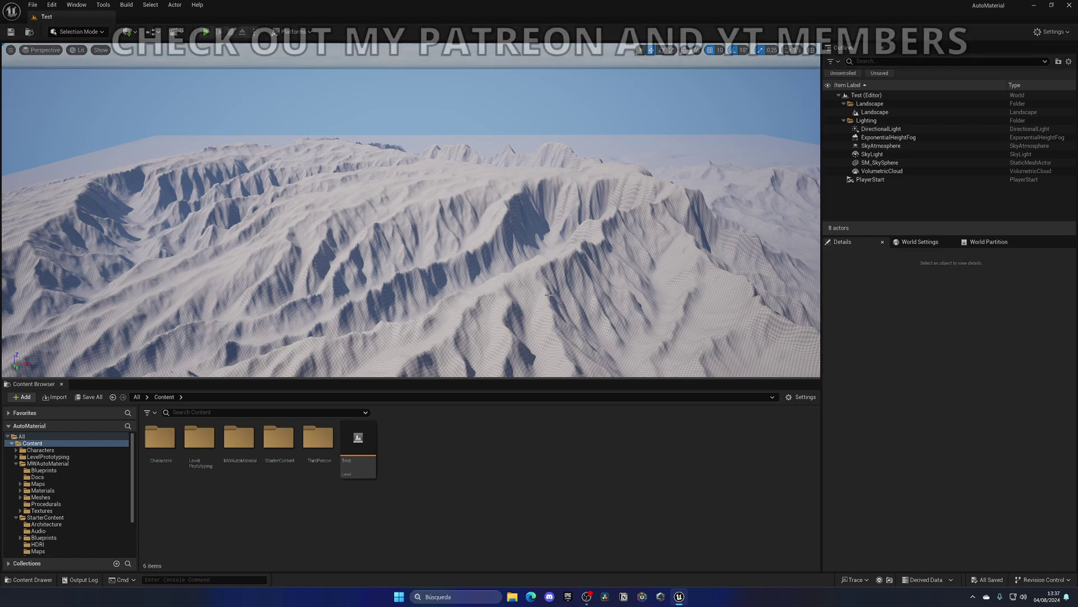
# - Fly over the mountains, then browse to MWAutoMaterial > Materials > Landscape in the Content Browser
pyautogui.moveTo(548, 294); pyautogui.dragTo(589, 287, button='right')
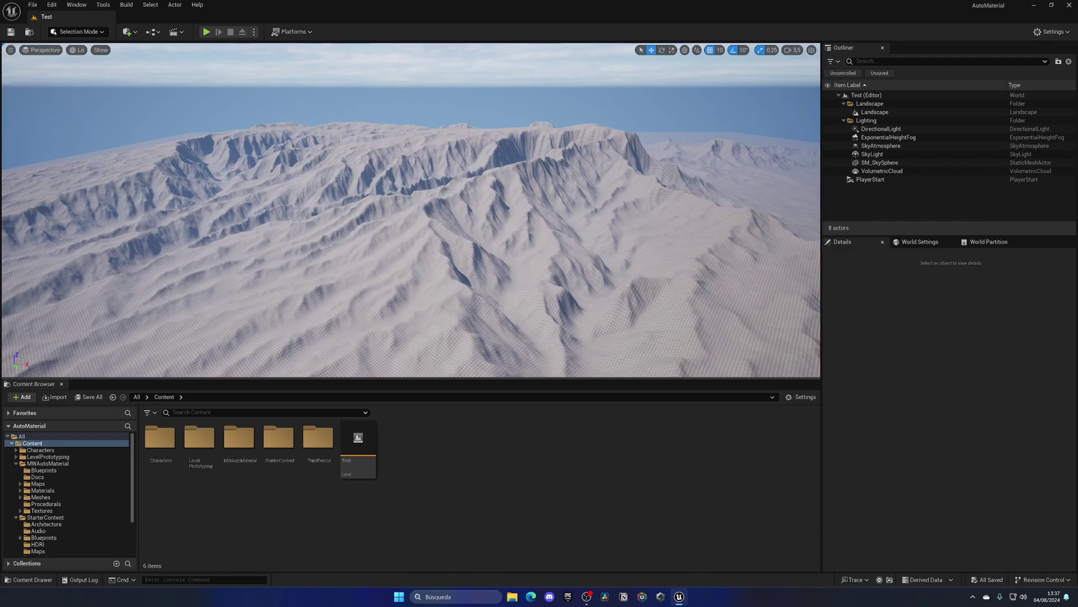
pyautogui.moveTo(590, 287); pyautogui.dragTo(558, 269, button='right')
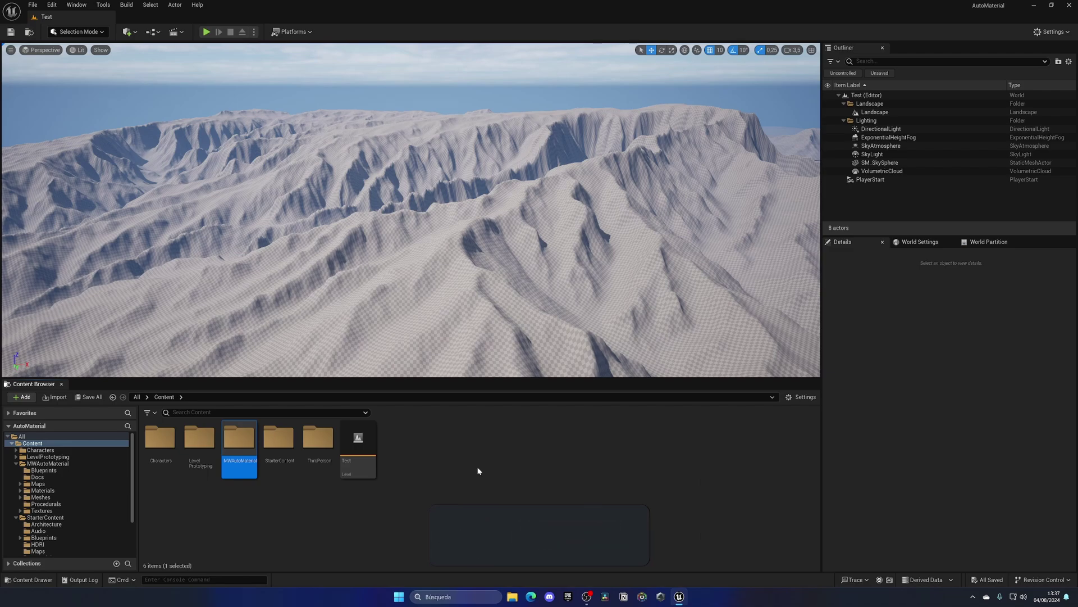
pyautogui.doubleClick(247, 441)
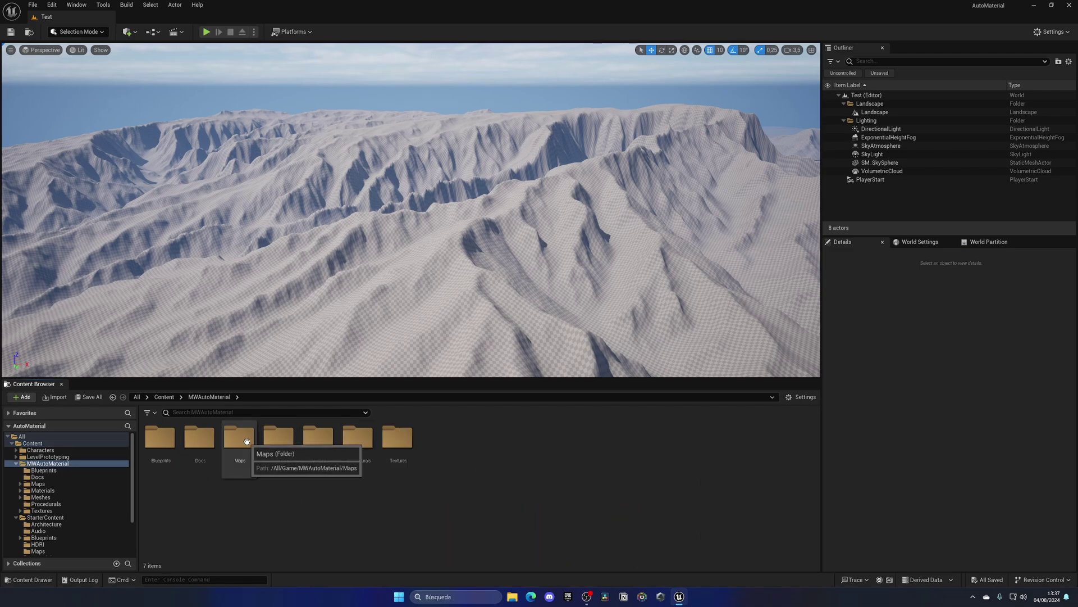
pyautogui.doubleClick(284, 447)
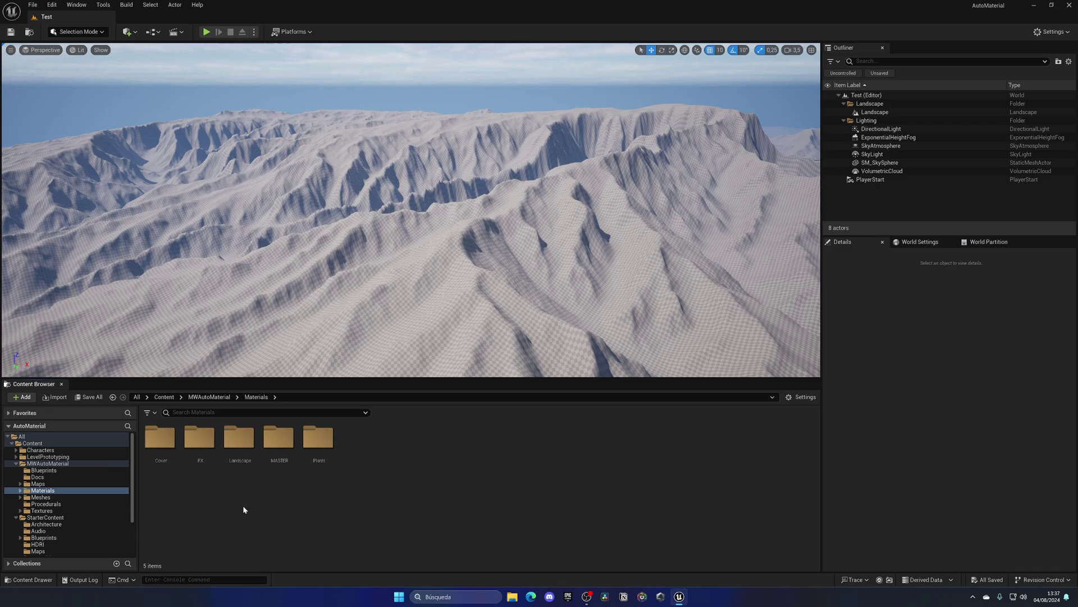
pyautogui.doubleClick(287, 439)
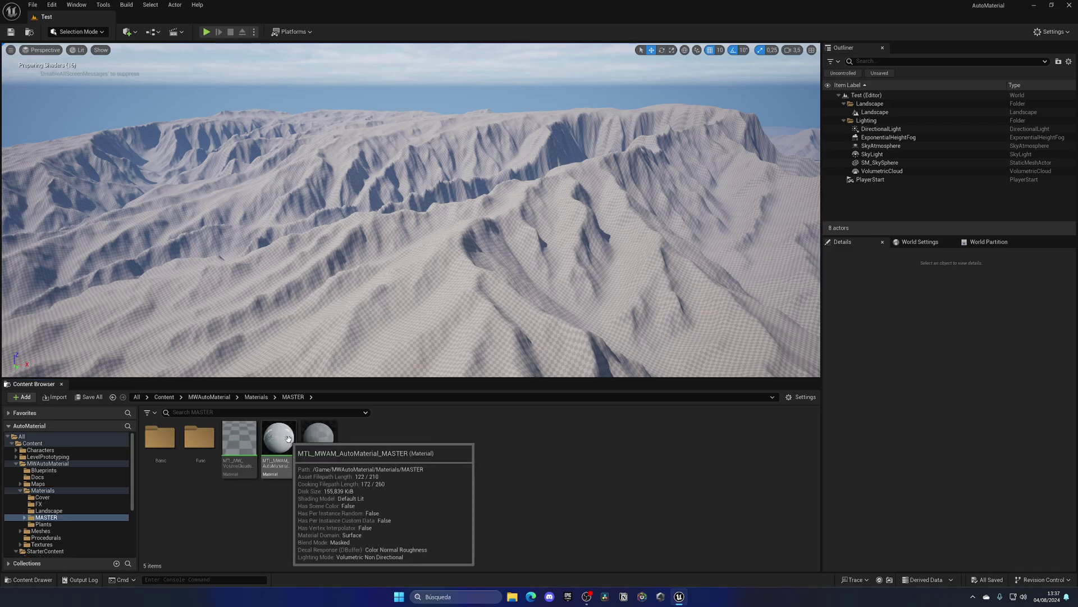
pyautogui.click(258, 397)
pyautogui.doubleClick(255, 443)
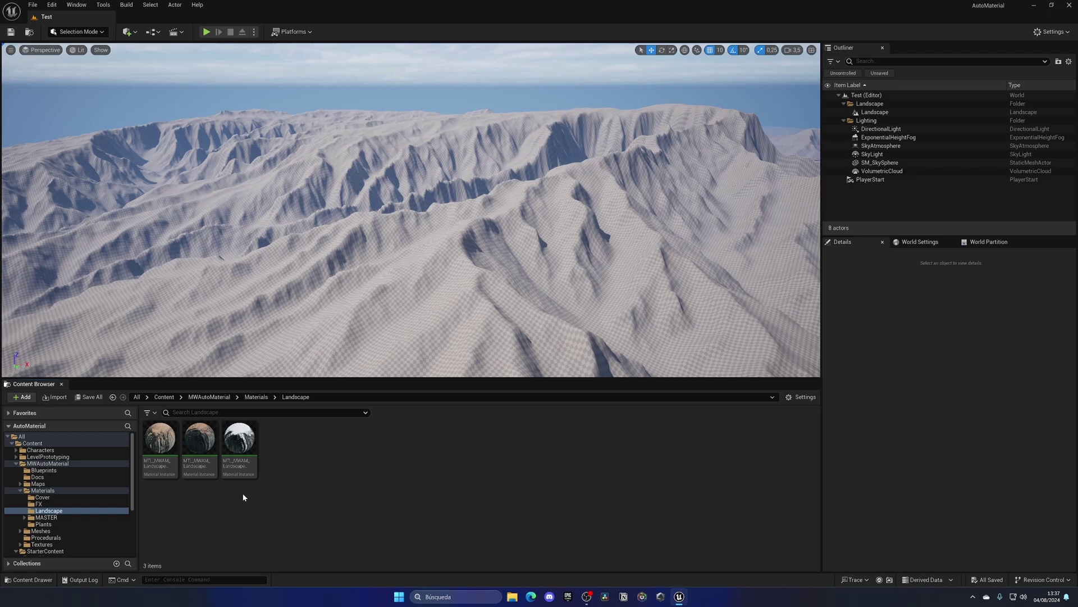
# - Select the Landscape actor and assign MTL_MWAM_Landscape_IslandExample as its Landscape Material
pyautogui.click(874, 112)
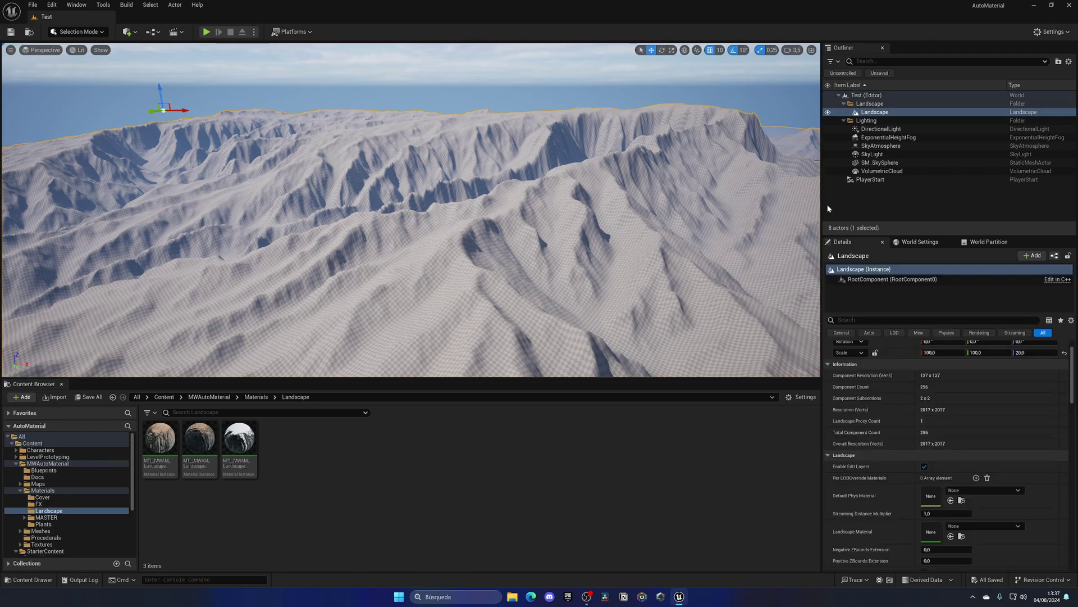
pyautogui.click(876, 132)
pyautogui.click(875, 112)
pyautogui.scroll(-2, 907, 414)
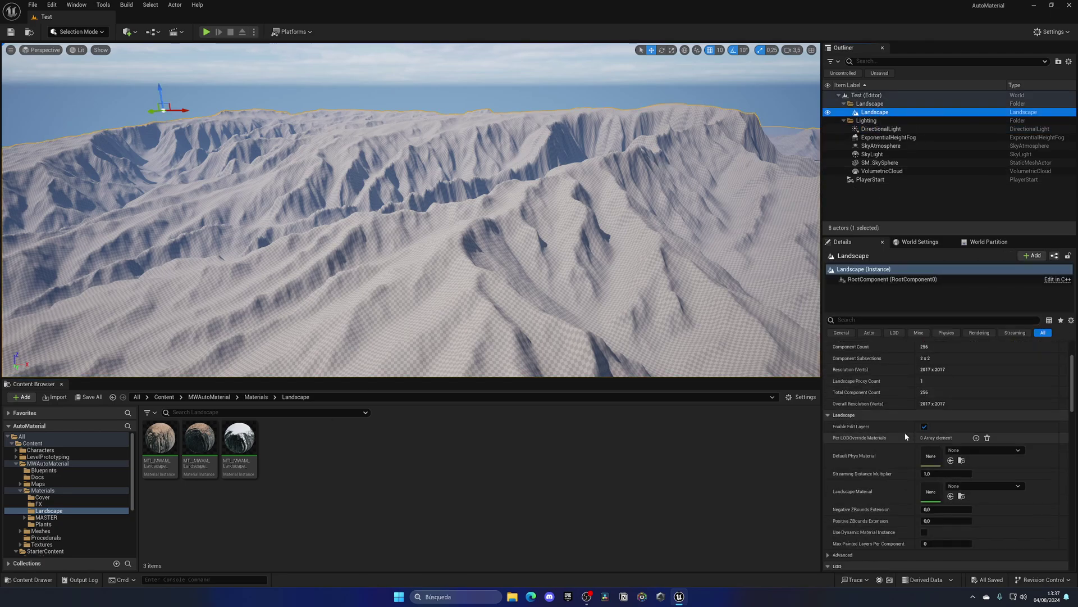
pyautogui.scroll(-1, 904, 441)
pyautogui.scroll(-1, 904, 441)
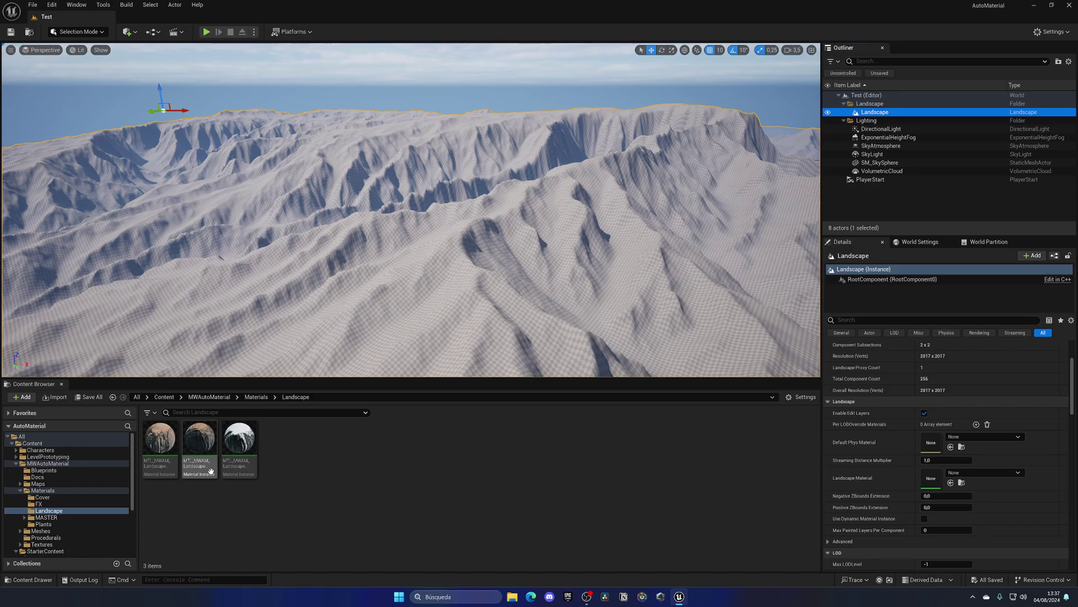
pyautogui.moveTo(199, 449); pyautogui.dragTo(211, 467)
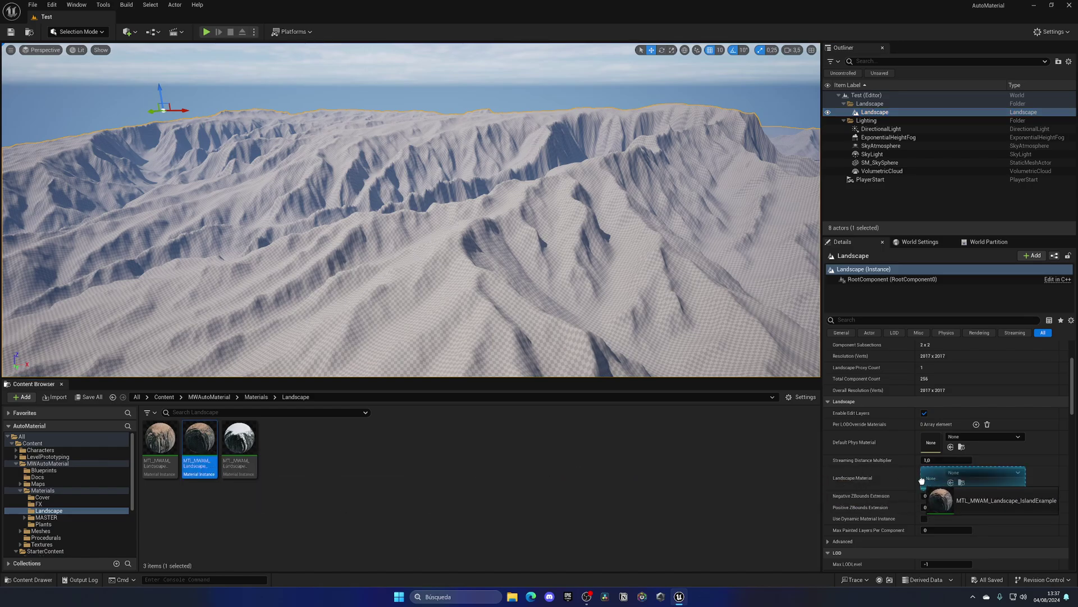
pyautogui.moveTo(935, 482); pyautogui.dragTo(937, 485)
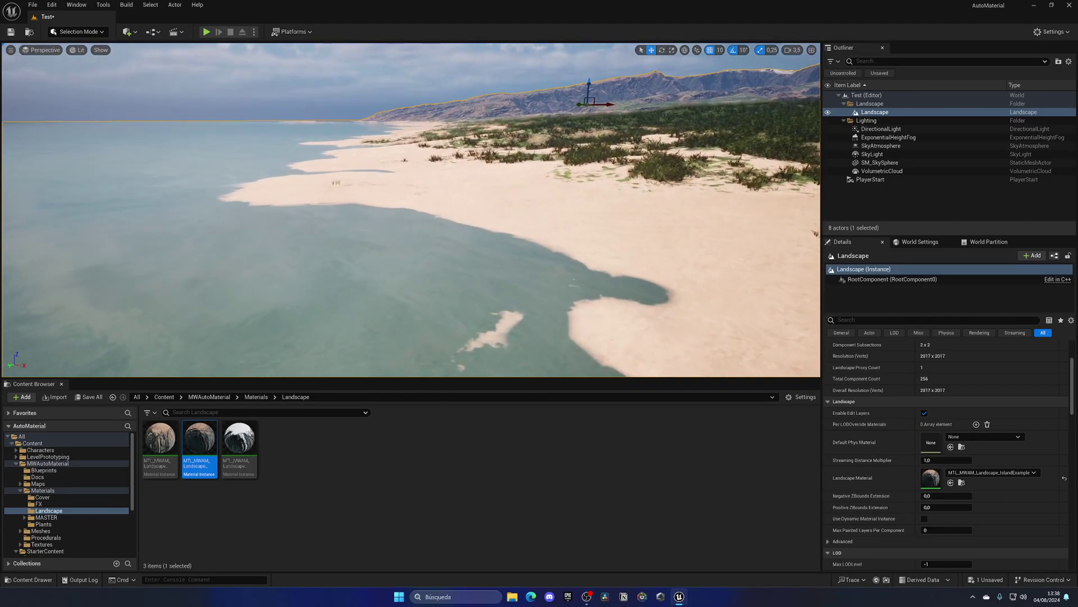
pyautogui.moveTo(464, 255); pyautogui.dragTo(464, 255, button='right')
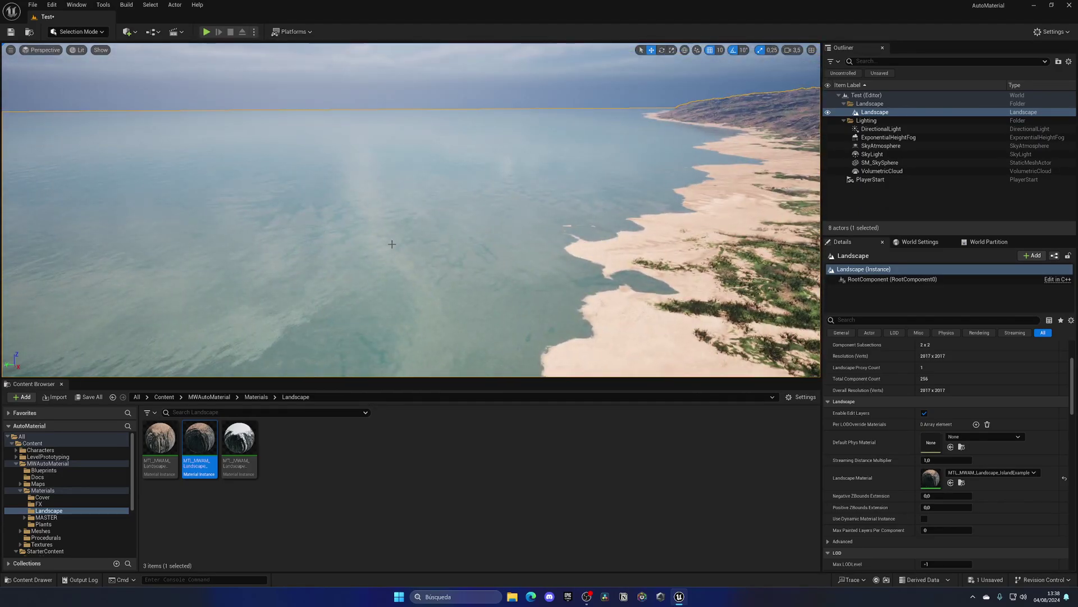
pyautogui.moveTo(391, 244); pyautogui.dragTo(391, 243, button='right')
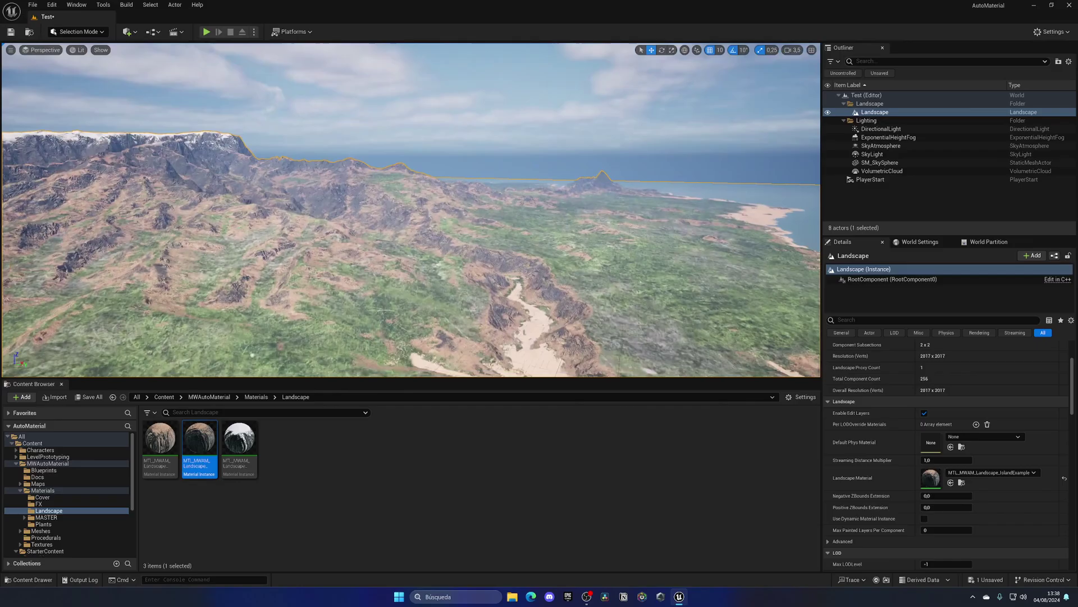
pyautogui.moveTo(410, 212); pyautogui.dragTo(410, 211, button='right')
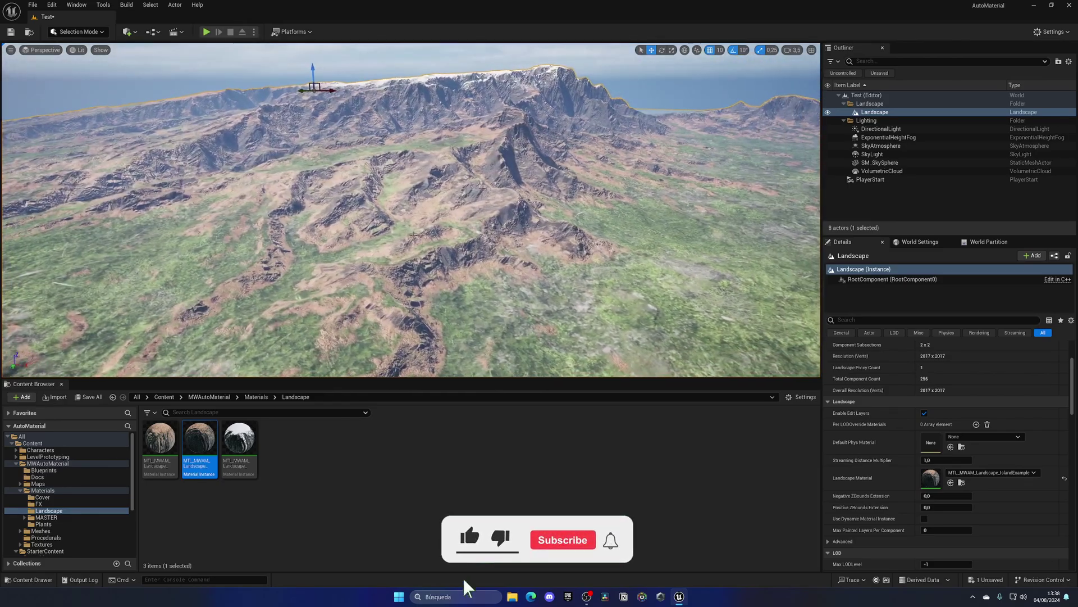
pyautogui.moveTo(119, 47); pyautogui.dragTo(119, 47, button='right')
pyautogui.click(79, 31)
pyautogui.click(85, 61)
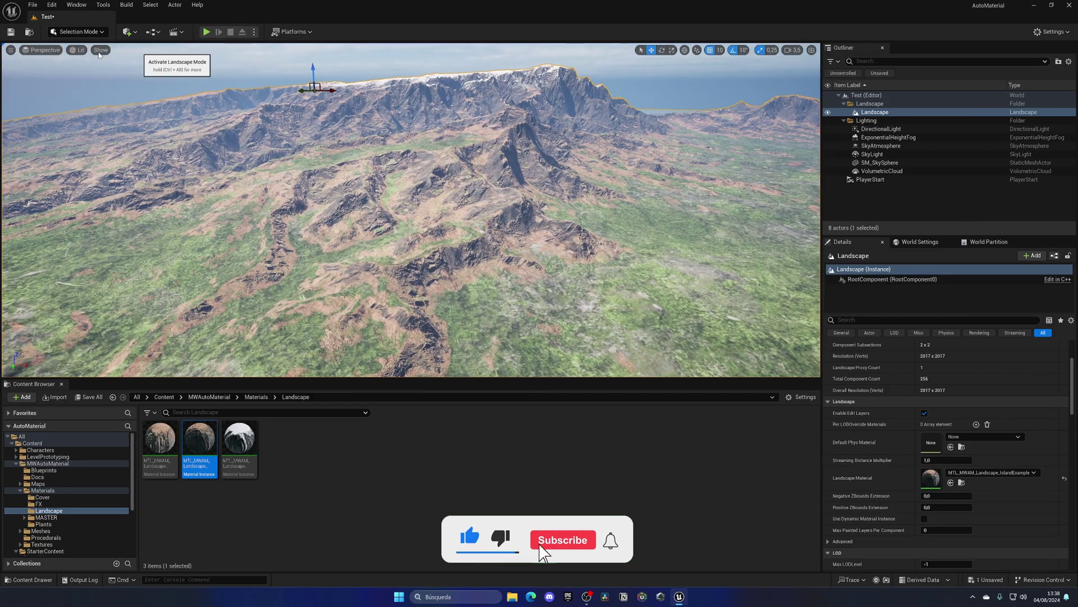
# - Sculpt a tall hill in the middle of the grassland using Landscape Mode's Sculpt tool
pyautogui.moveTo(533, 193); pyautogui.dragTo(533, 193, button='right')
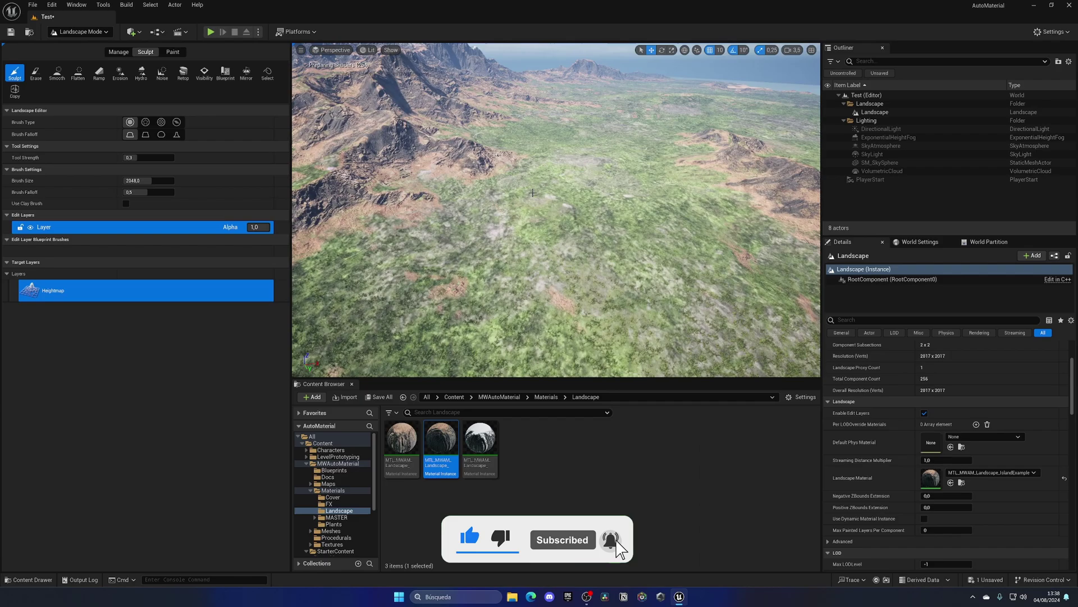
pyautogui.click(119, 51)
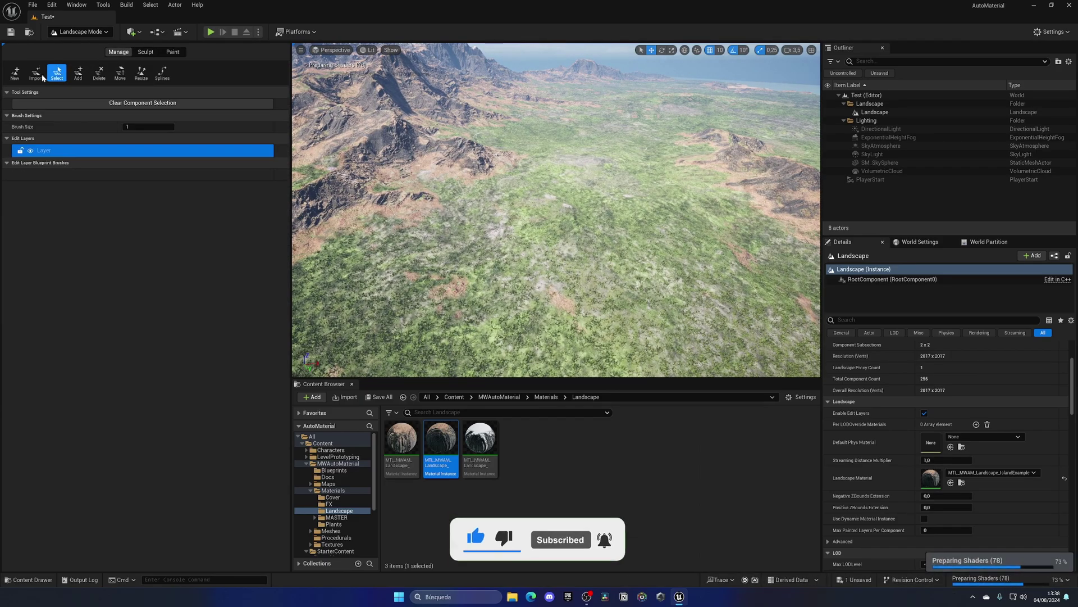
pyautogui.click(145, 52)
pyautogui.moveTo(546, 189); pyautogui.dragTo(568, 183, button='right')
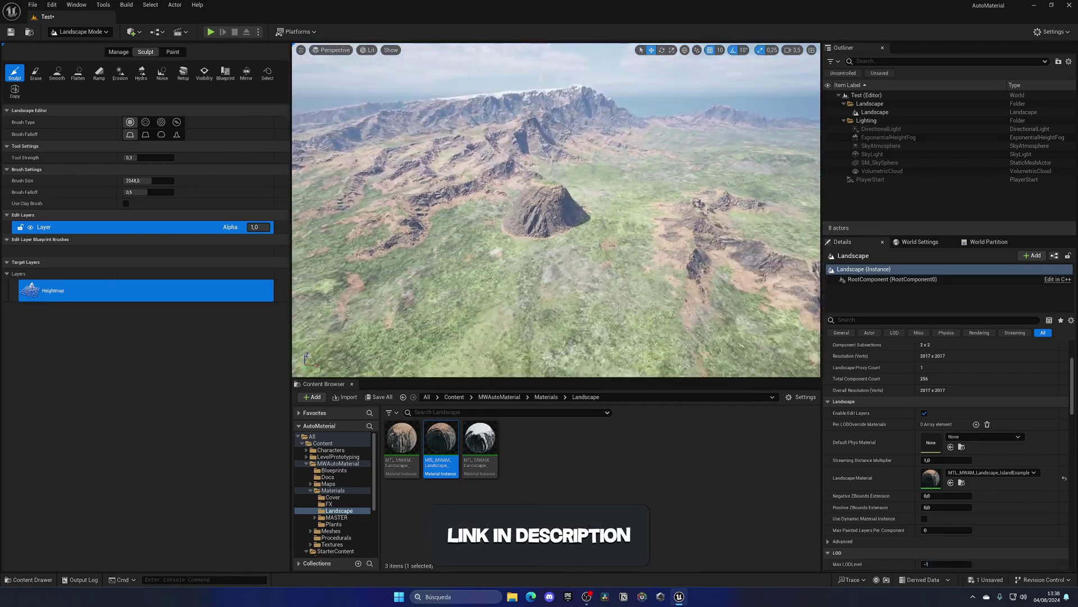
pyautogui.press('w')
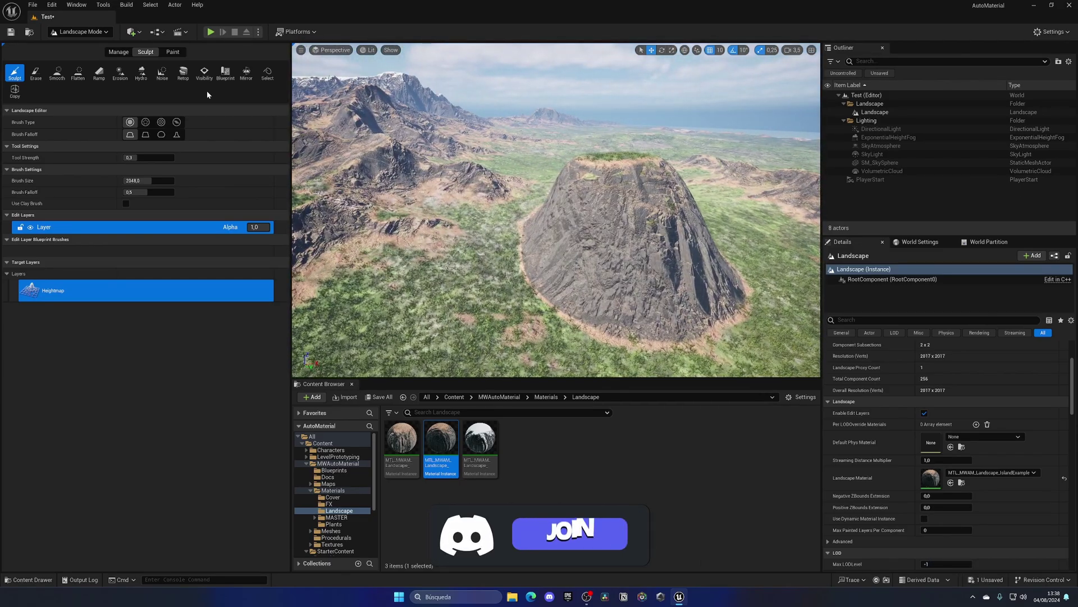
pyautogui.click(97, 45)
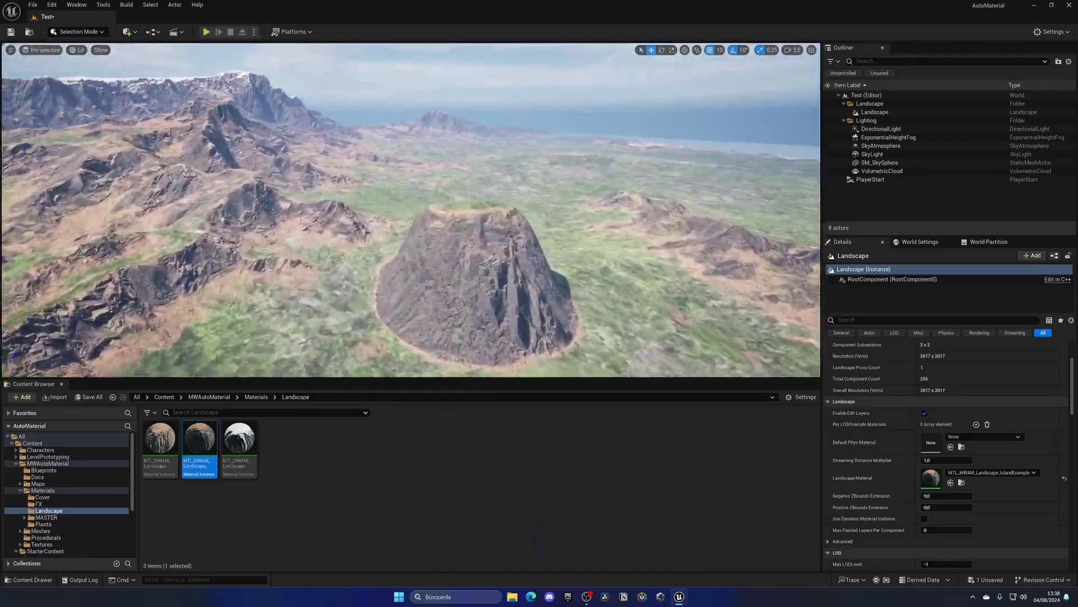
pyautogui.moveTo(426, 196); pyautogui.dragTo(516, 228, button='right')
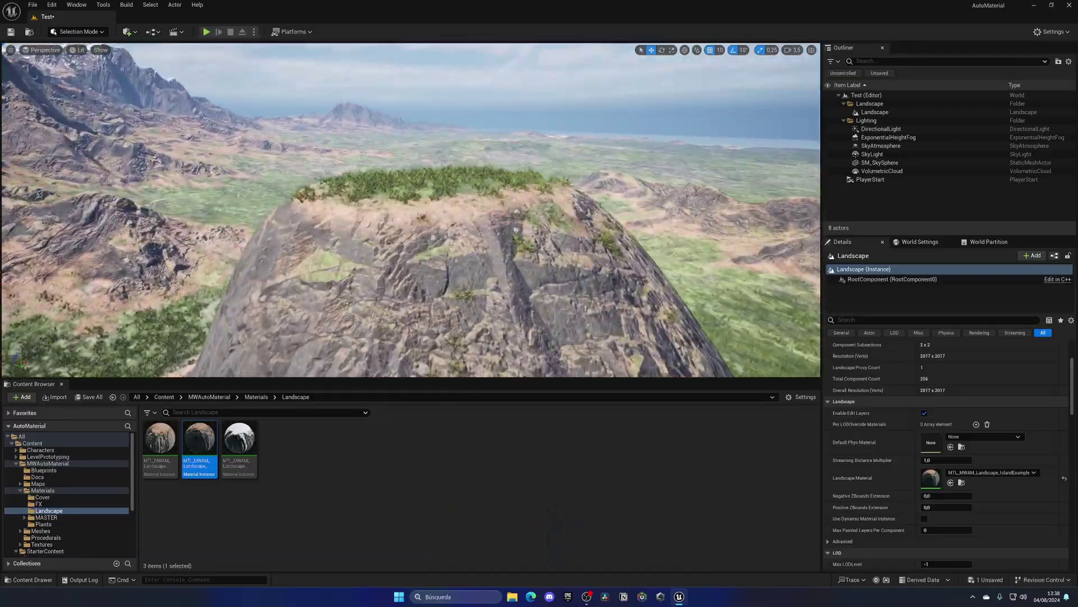